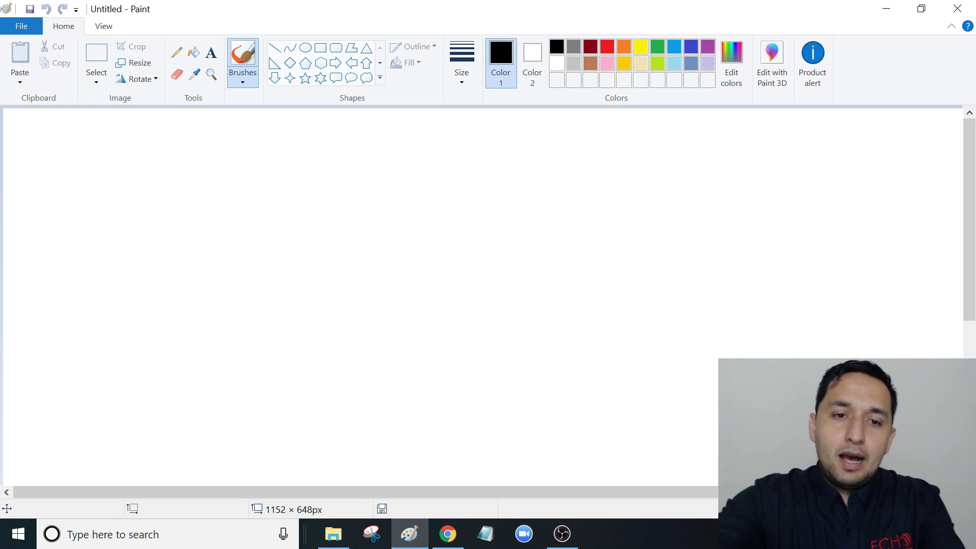
- Draw a pointed roof and square walls, then handwrite 'New Homes' inside the house
left_click_drag(373, 139, 305, 268)
left_click_drag(373, 136, 453, 275)
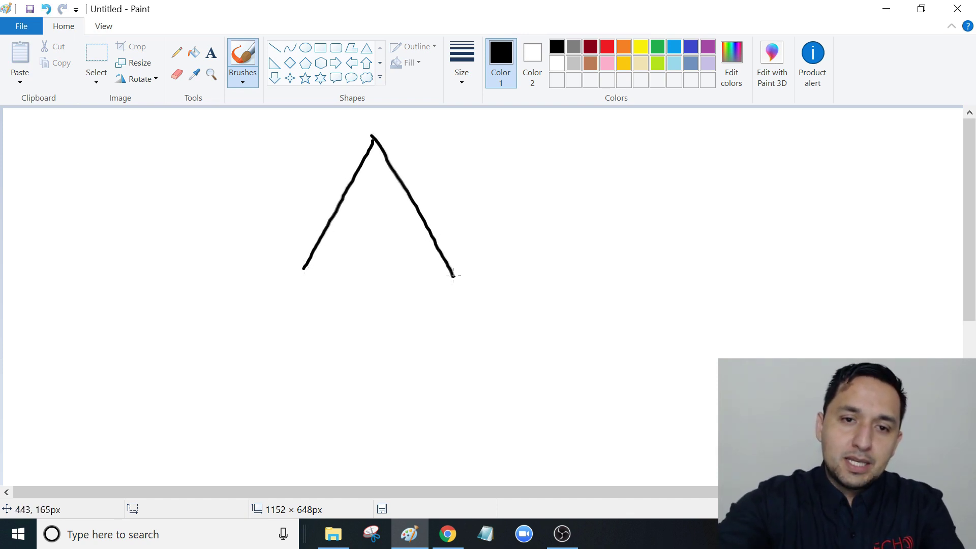
mouse_move(313, 274)
left_mouse_down()
mouse_move(297, 386)
mouse_move(478, 394)
left_mouse_up()
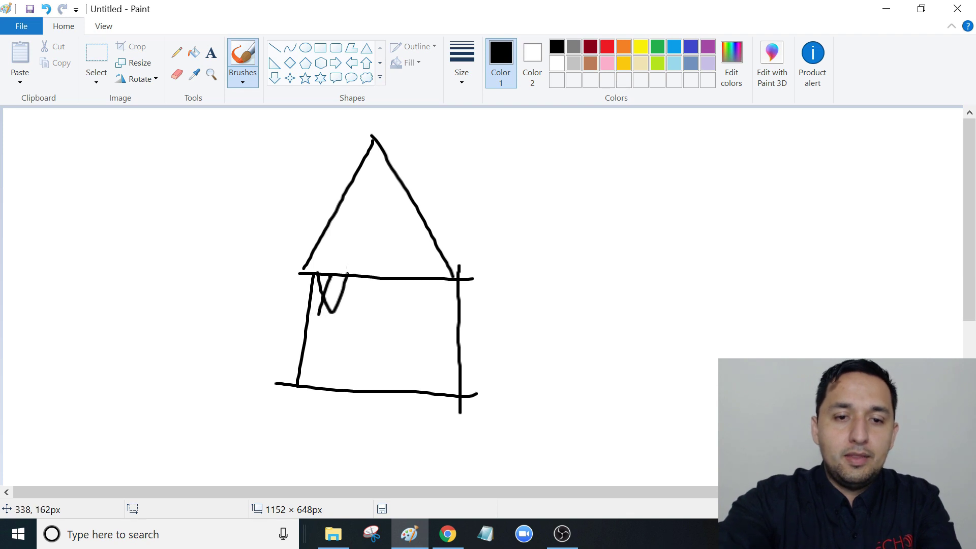
left_click_drag(371, 284, 383, 305)
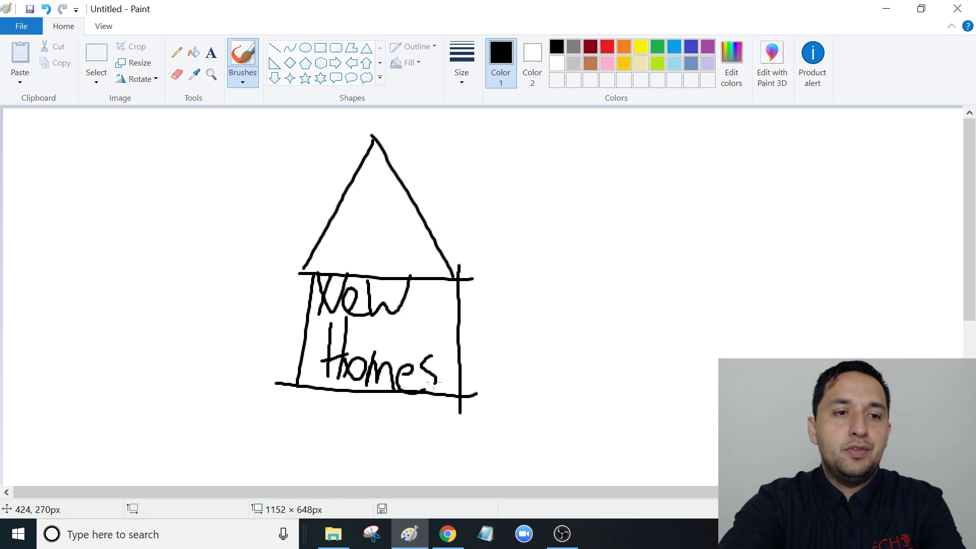
- Handwrite 'CA' at the top-left, star it and underline it, with the Paint window maximized
mouse_move(61, 113)
left_mouse_down()
mouse_move(53, 201)
mouse_move(108, 199)
left_mouse_up()
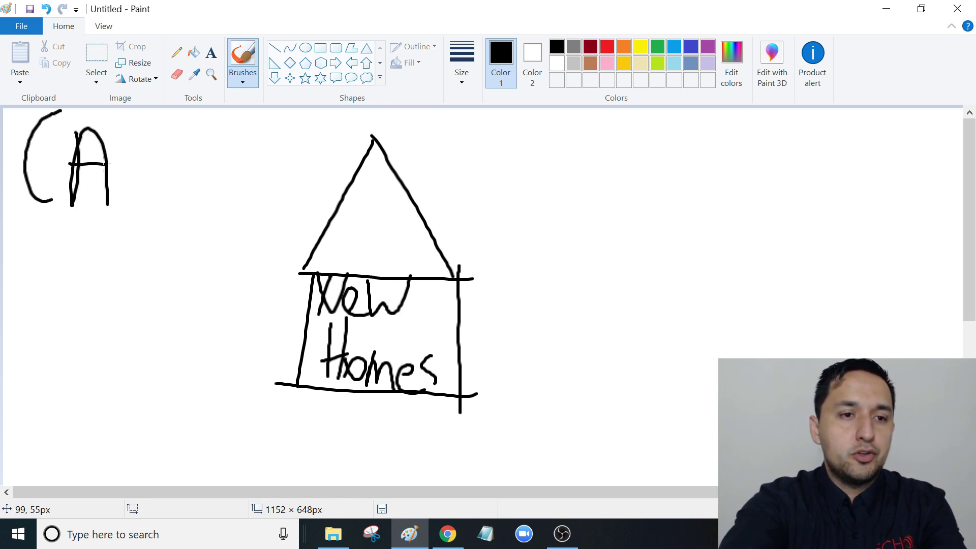
left_click_drag(6, 166, 14, 183)
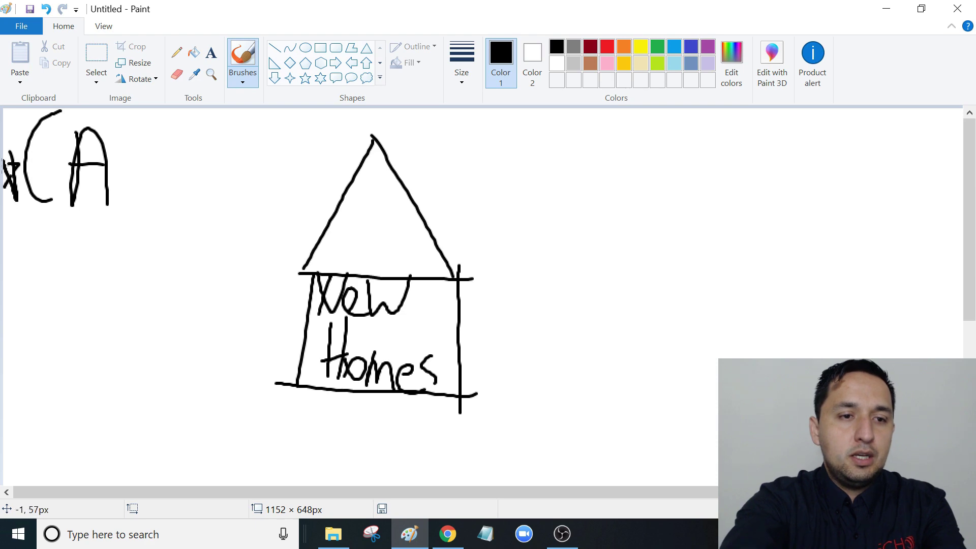
key("super+Tab")
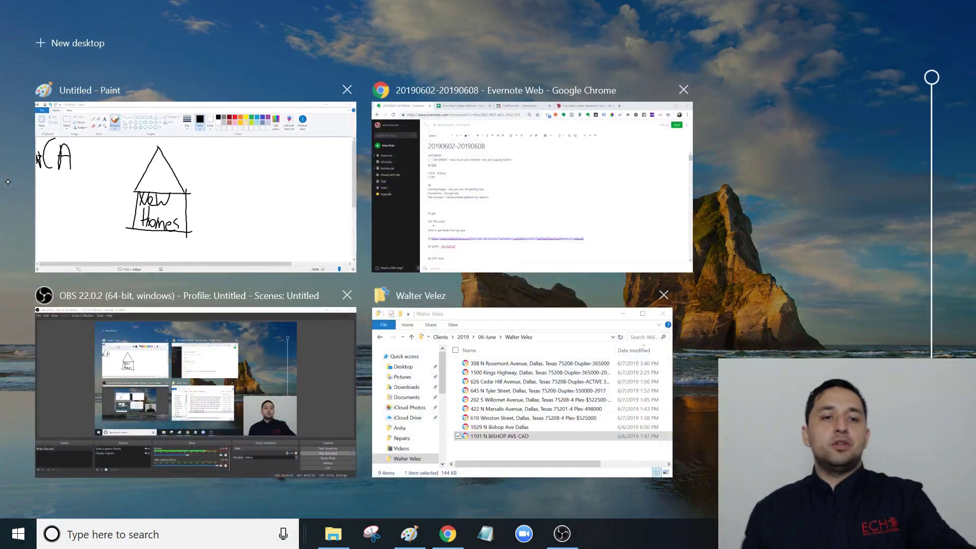
key("Return")
key("super+Up")
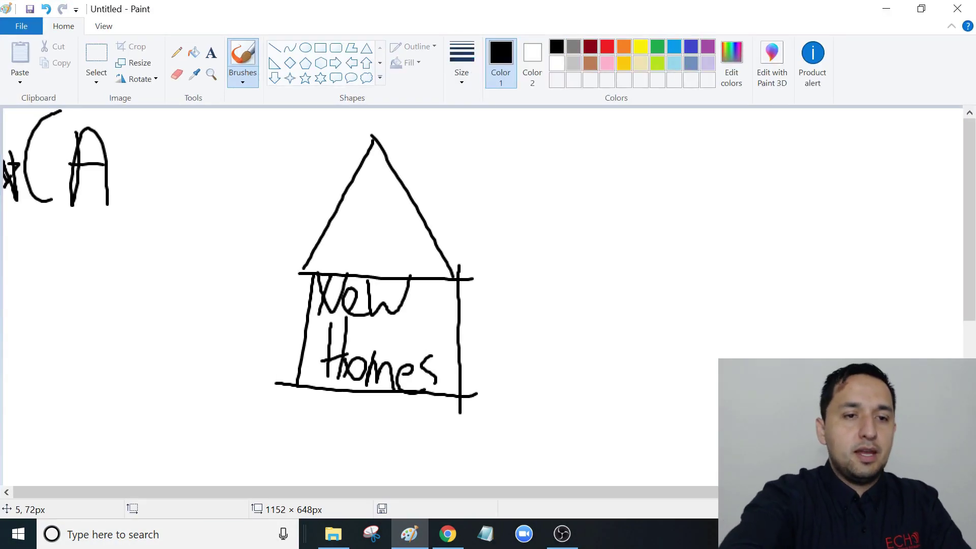
left_click_drag(35, 226, 102, 215)
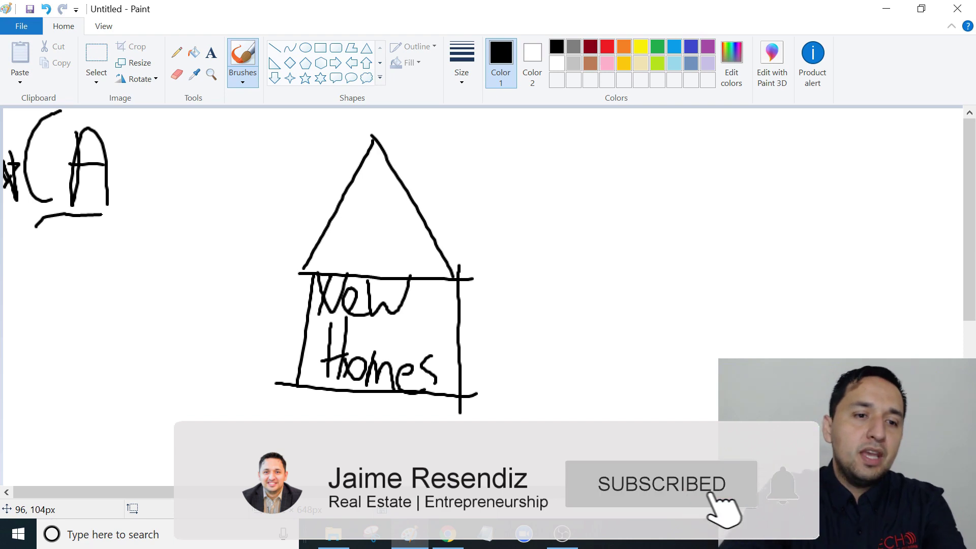
key("super+Tab")
- Draw a star below CA, handwrite 'VP' beside it and underline the note
left_click(99, 215)
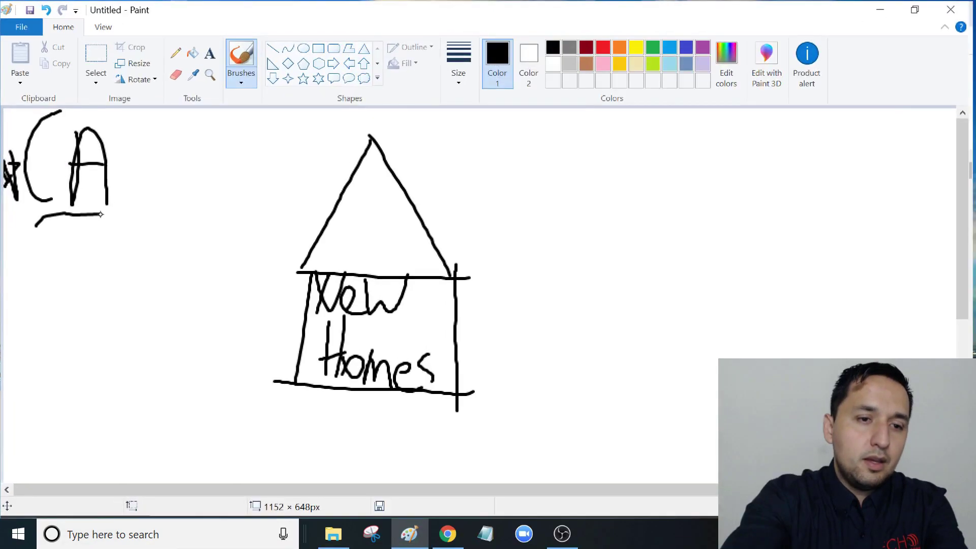
left_click_drag(32, 273, 15, 328)
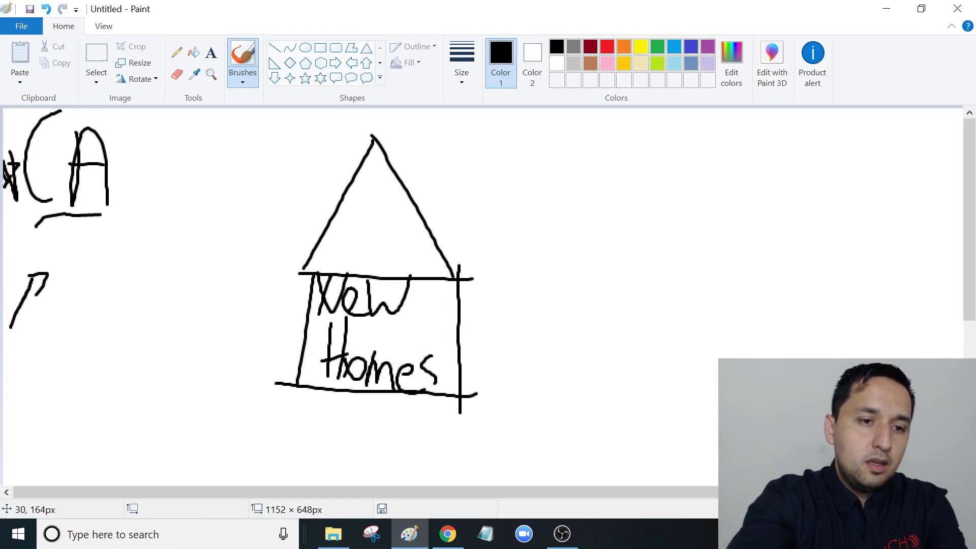
left_click_drag(35, 257, 38, 317)
left_click_drag(12, 282, 37, 301)
mouse_move(62, 259)
left_mouse_down()
mouse_move(84, 309)
mouse_move(95, 255)
mouse_move(117, 314)
left_mouse_up()
left_click_drag(116, 252, 122, 284)
left_click_drag(72, 321, 130, 315)
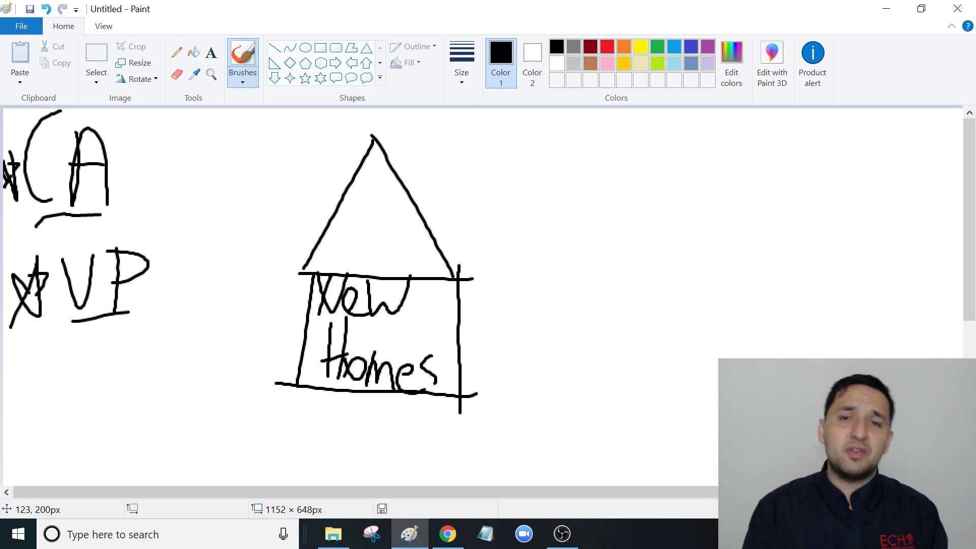
- Handwrite the letters 'DV' freehand beneath the VP note
mouse_move(57, 374)
left_mouse_down()
mouse_move(61, 438)
mouse_move(65, 368)
mouse_move(90, 396)
mouse_move(57, 438)
left_mouse_up()
left_click_drag(92, 368, 114, 427)
left_click_drag(115, 427, 144, 341)
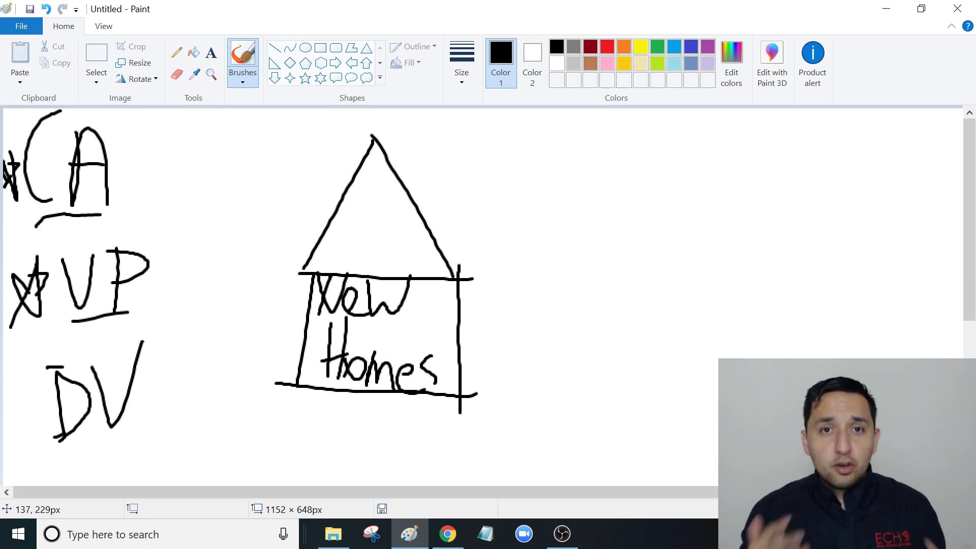
- After checking other windows, draw a star before DV and start the email beside the roof
key("super+Tab")
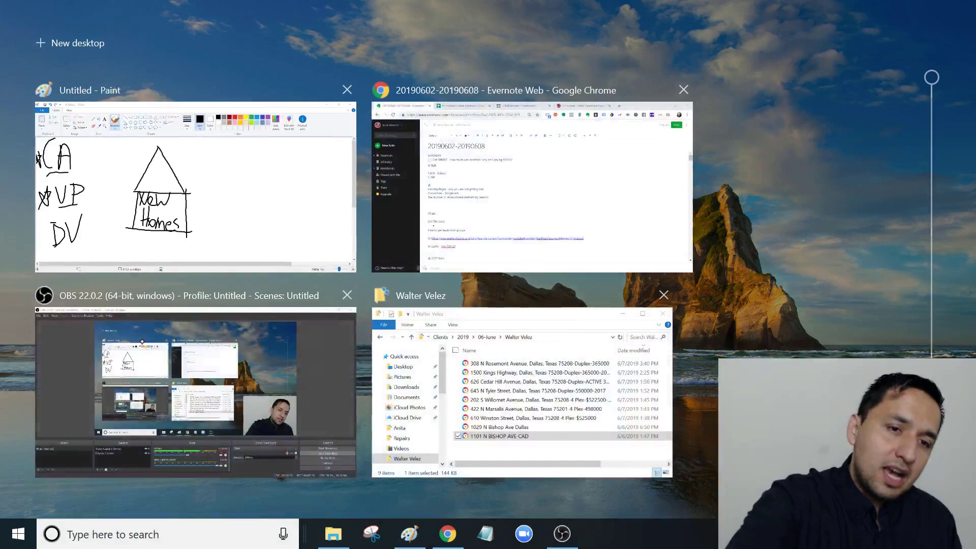
left_click(141, 229)
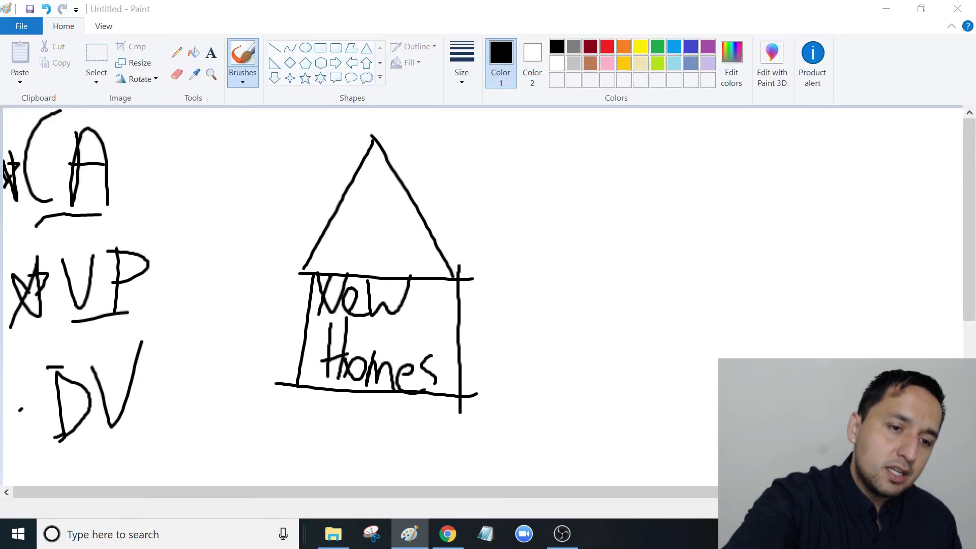
key("super+Tab")
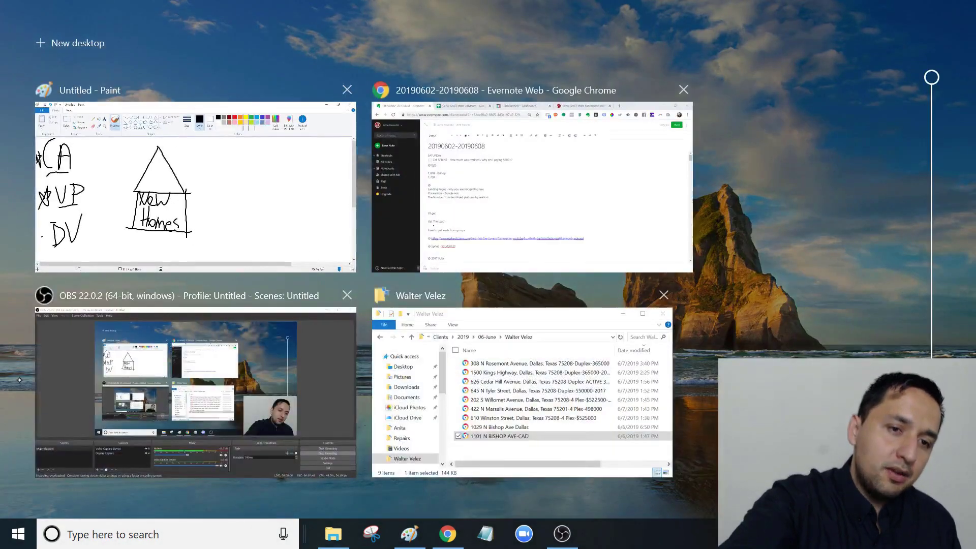
left_click(199, 191)
left_click_drag(30, 405, 42, 427)
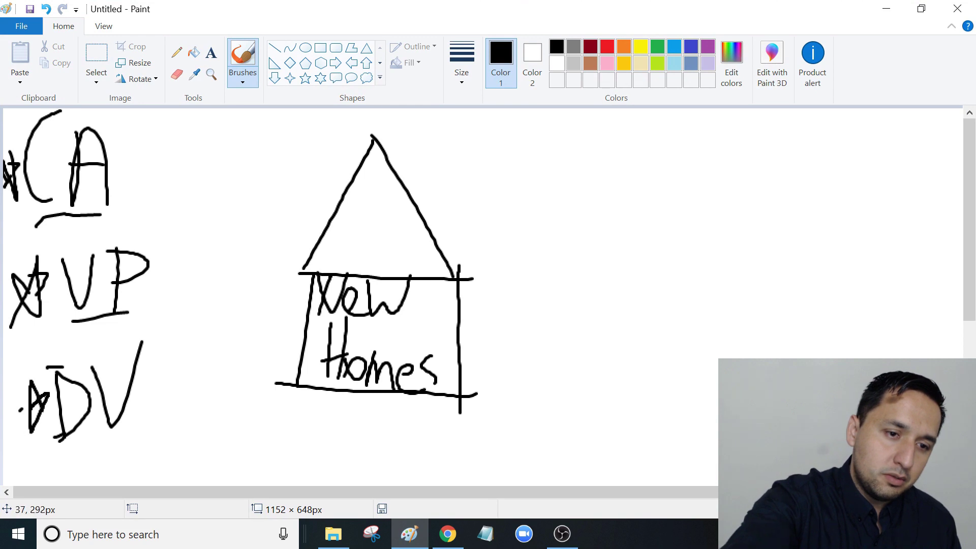
left_click_drag(31, 385, 47, 423)
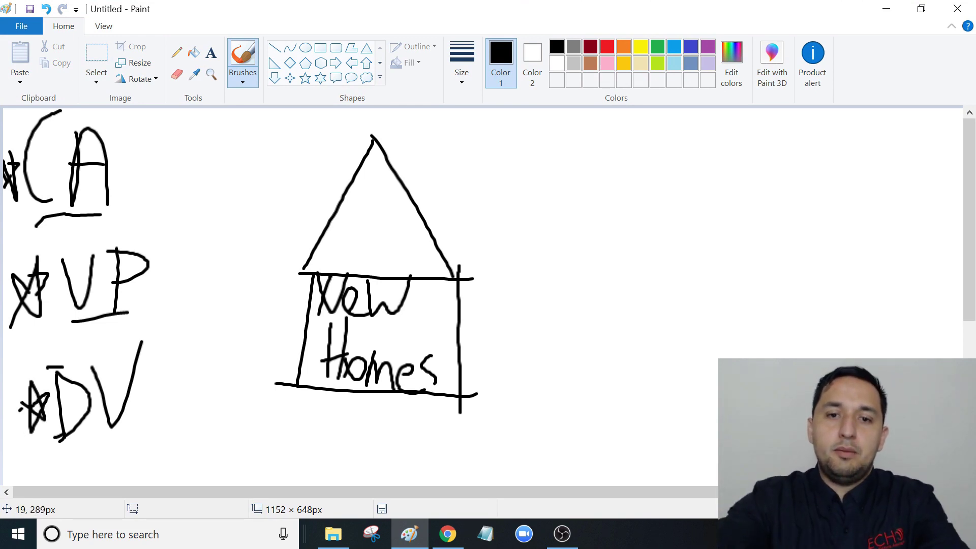
left_click_drag(519, 215, 468, 258)
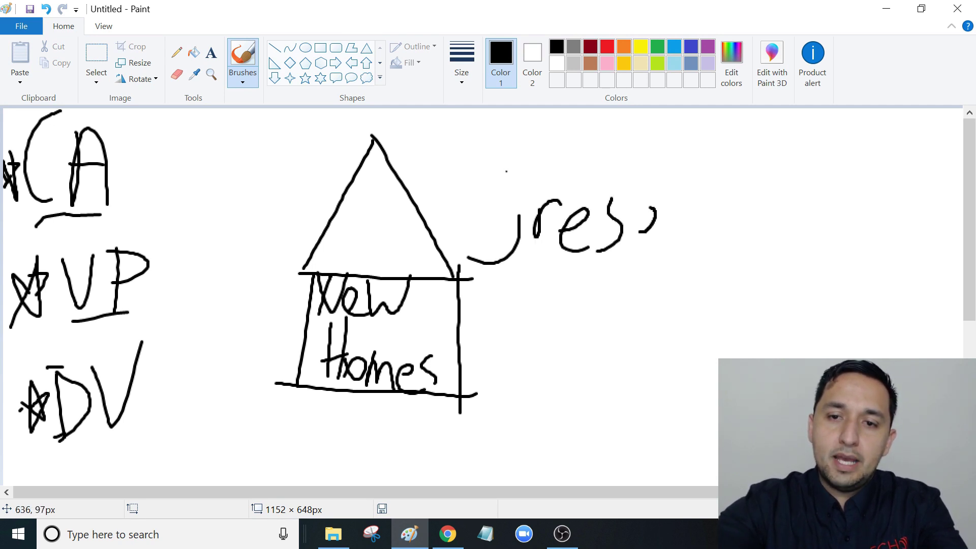
left_click_drag(734, 166, 740, 271)
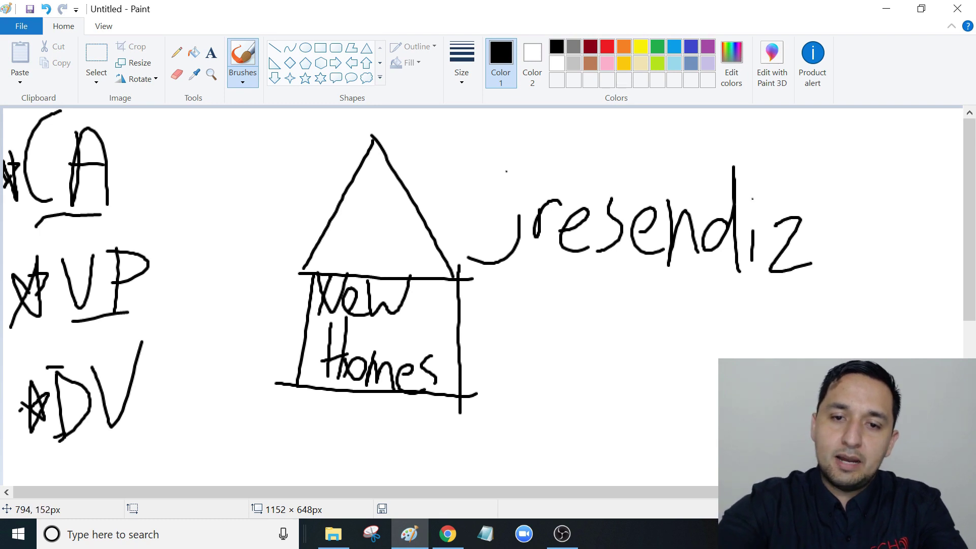
left_click_drag(504, 301, 516, 351)
left_click_drag(551, 317, 538, 328)
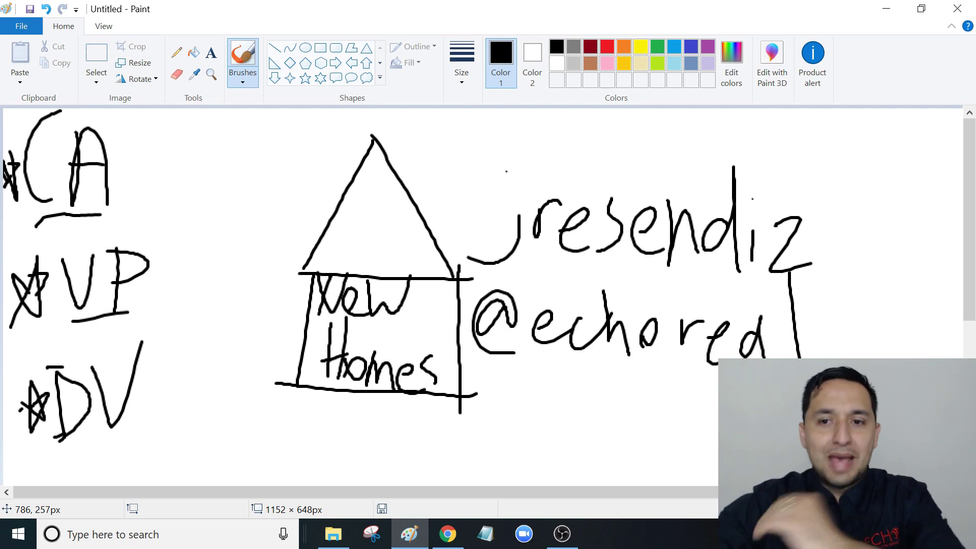
mouse_move(548, 401)
left_mouse_down()
mouse_move(545, 442)
mouse_move(602, 438)
left_mouse_up()
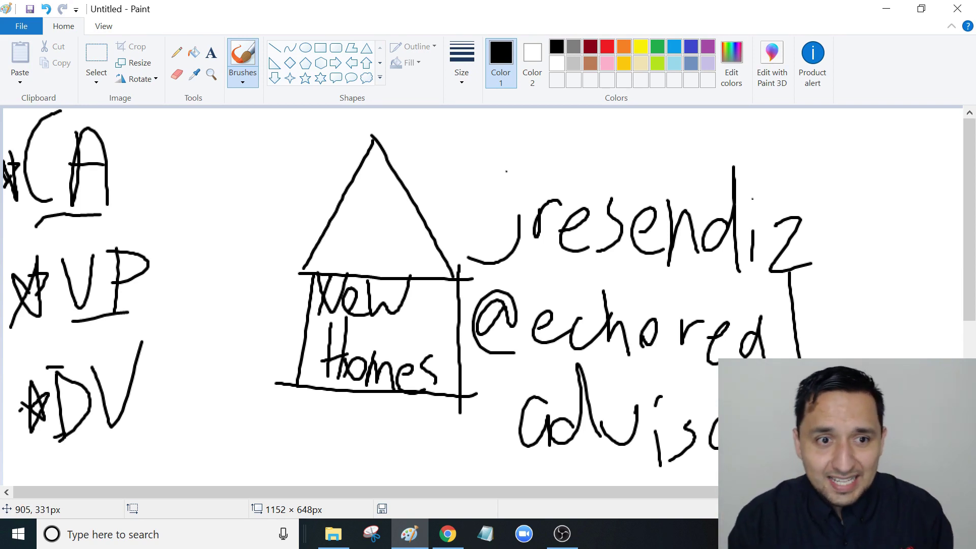
- Draw a star to the right of CA and another to the right of VP
mouse_move(124, 149)
left_mouse_down()
mouse_move(161, 145)
mouse_move(166, 180)
left_mouse_up()
mouse_move(152, 267)
left_mouse_down()
mouse_move(183, 245)
mouse_move(183, 301)
left_mouse_up()
mouse_move(156, 251)
left_mouse_down()
mouse_move(210, 286)
mouse_move(149, 259)
left_mouse_up()
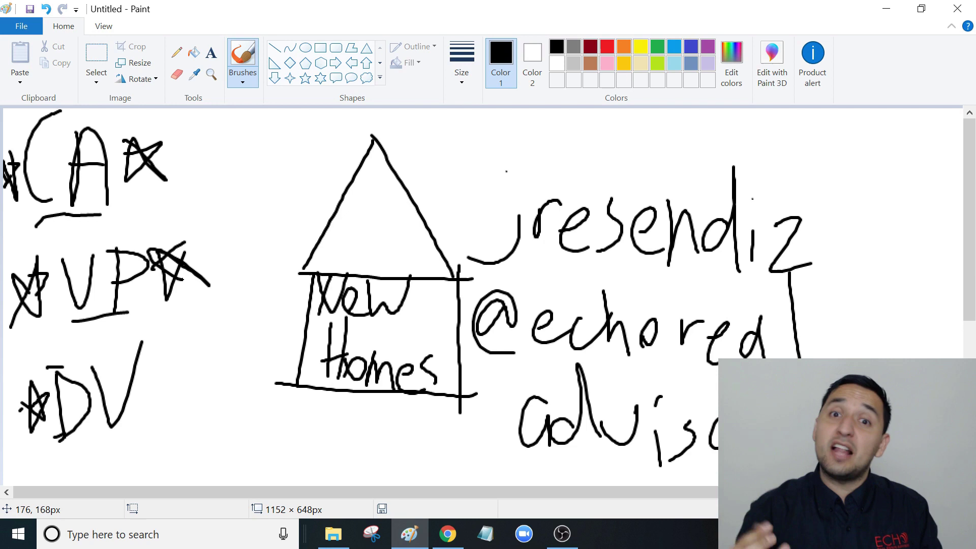